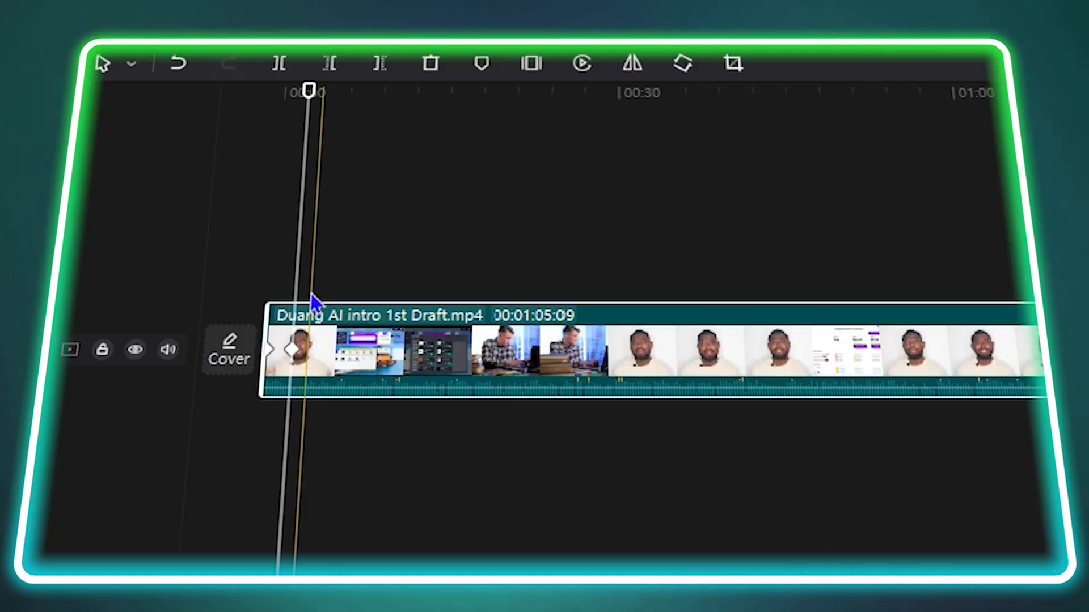
pyautogui.moveTo(297, 272); pyautogui.dragTo(220, 205)
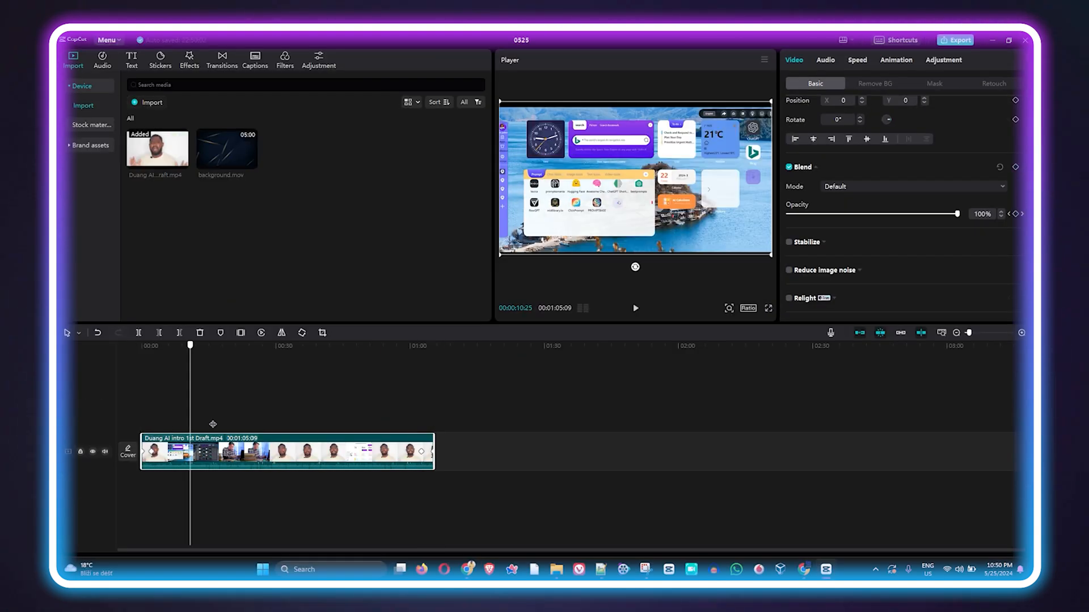
pyautogui.moveTo(213, 424); pyautogui.dragTo(563, 448)
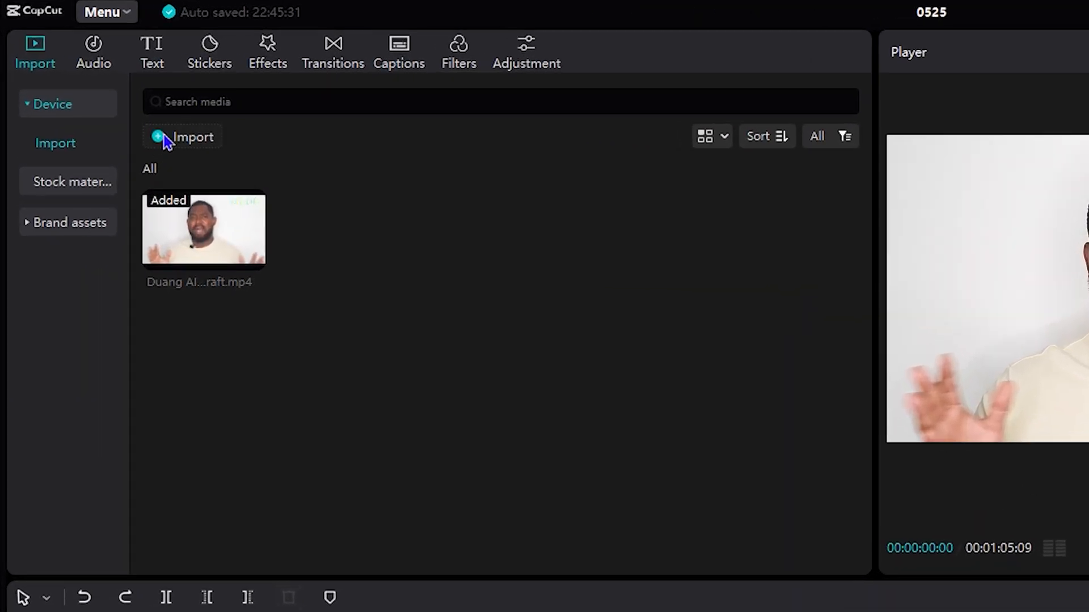
# - Import background.mov from the Drew tutoraial edit files folder into the project media
pyautogui.click(91, 80)
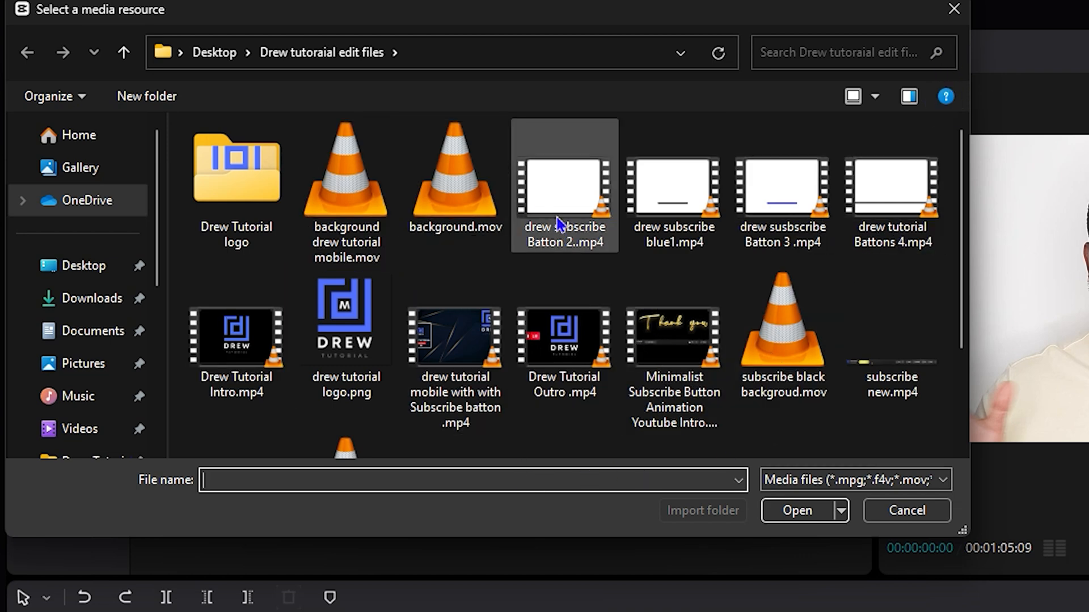
pyautogui.click(461, 213)
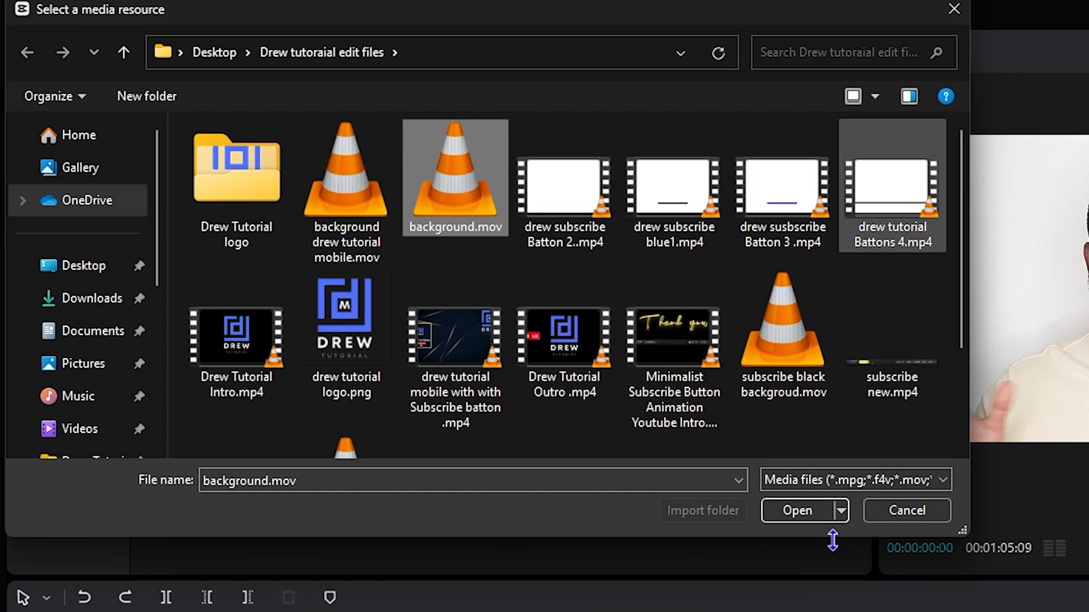
pyautogui.click(802, 511)
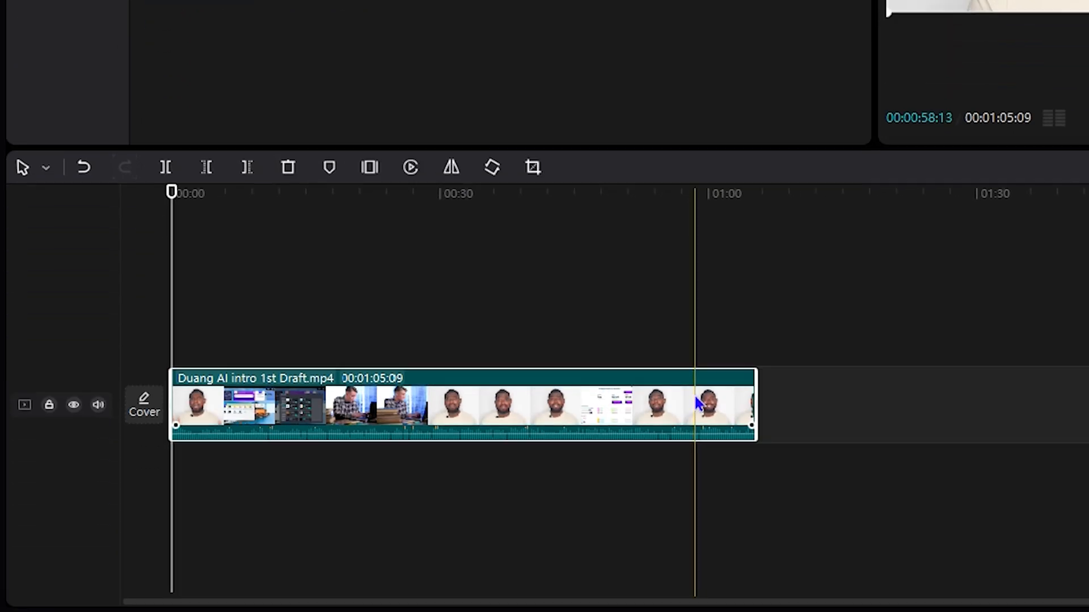
# - Delete the clip from the timeline and place the Duang AI intro 1st Draft.mp4 media at the start of the timeline
pyautogui.press('Delete')
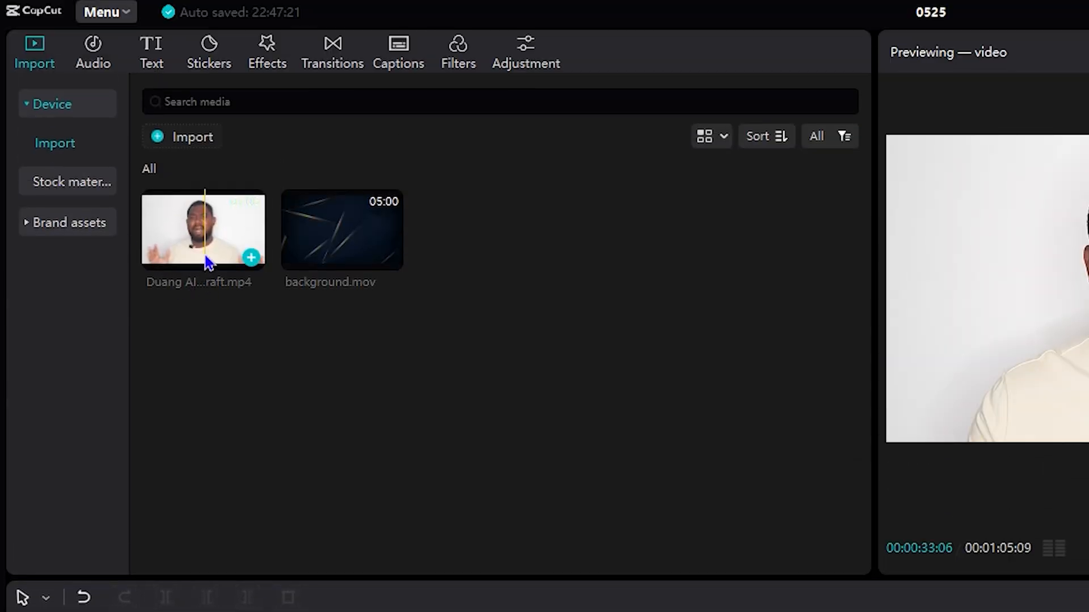
pyautogui.moveTo(177, 262); pyautogui.dragTo(246, 611)
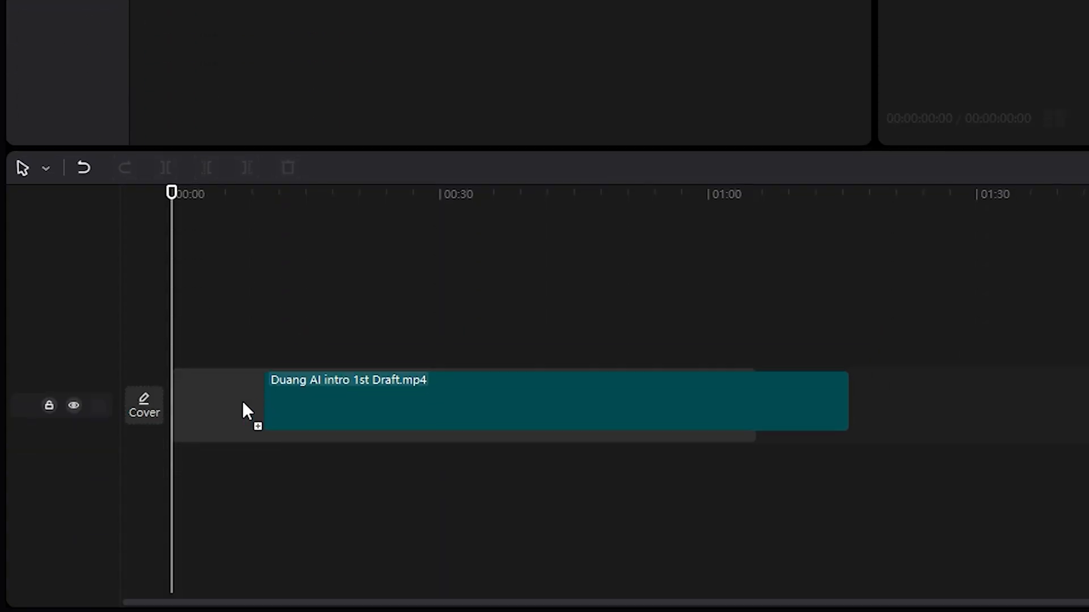
pyautogui.moveTo(243, 403); pyautogui.dragTo(185, 407)
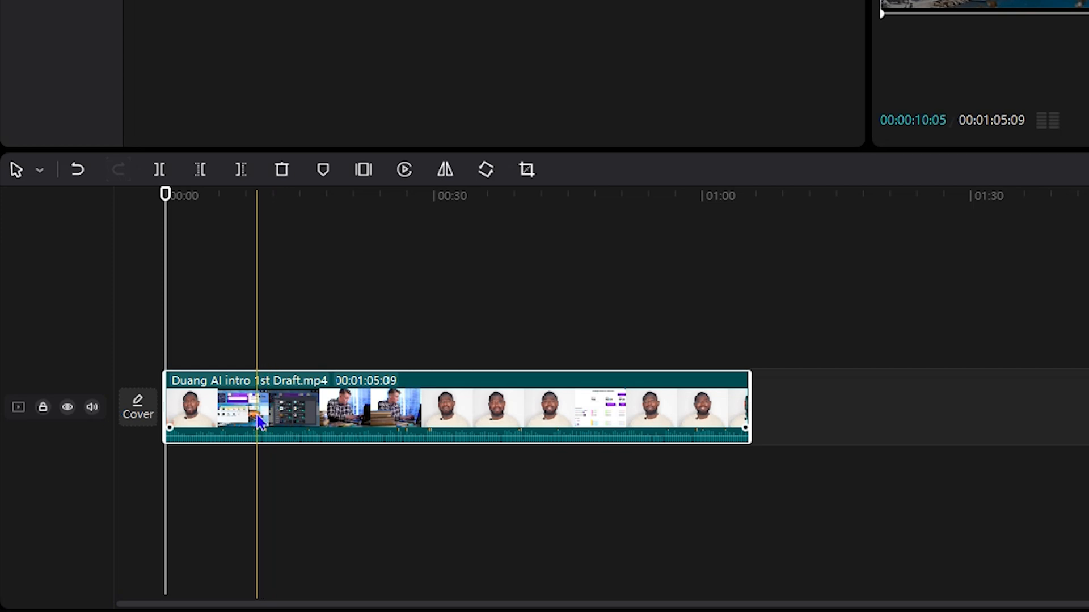
# - With the playhead at the start of the clip, set its Blend opacity to 0% and add an opacity keyframe
pyautogui.click(229, 365)
pyautogui.click(276, 394)
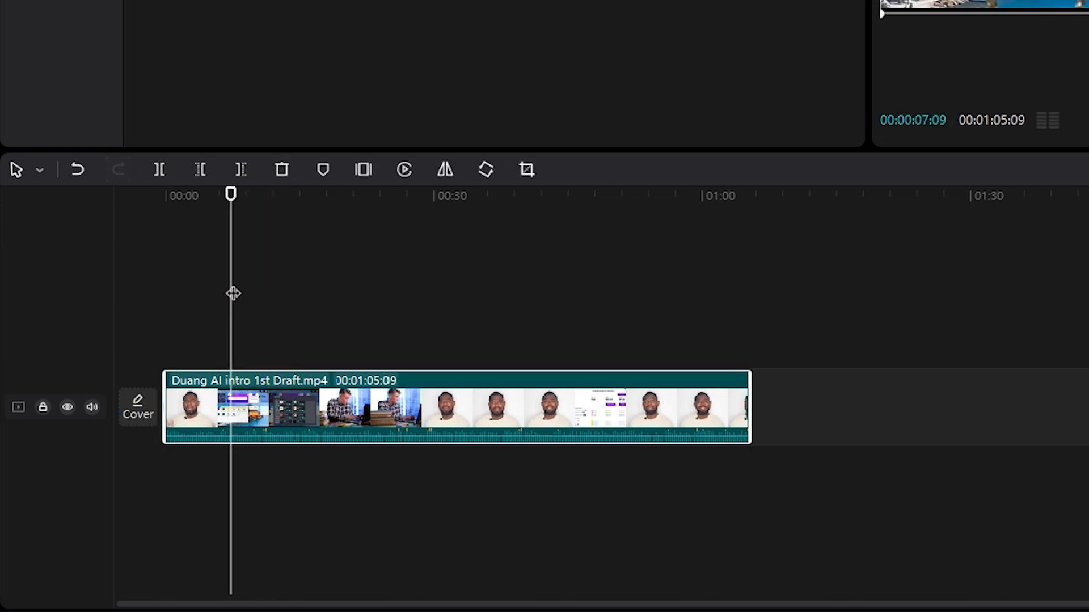
pyautogui.moveTo(228, 292); pyautogui.dragTo(107, 310)
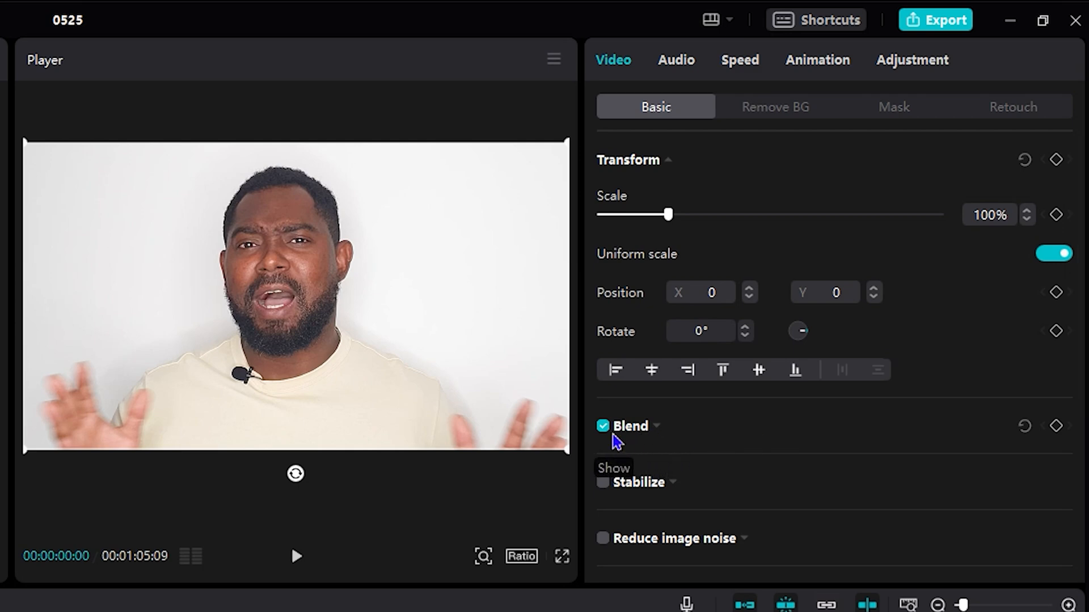
pyautogui.scroll(-5, 717, 459)
pyautogui.scroll(1, 721, 476)
pyautogui.scroll(-1, 720, 469)
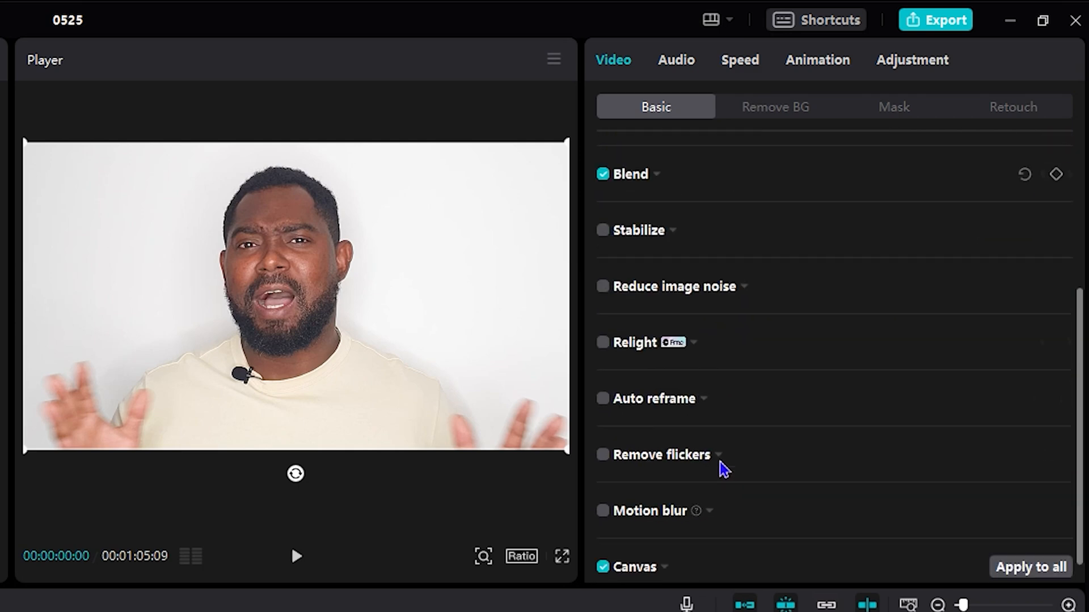
pyautogui.scroll(2, 721, 468)
pyautogui.scroll(2, 722, 468)
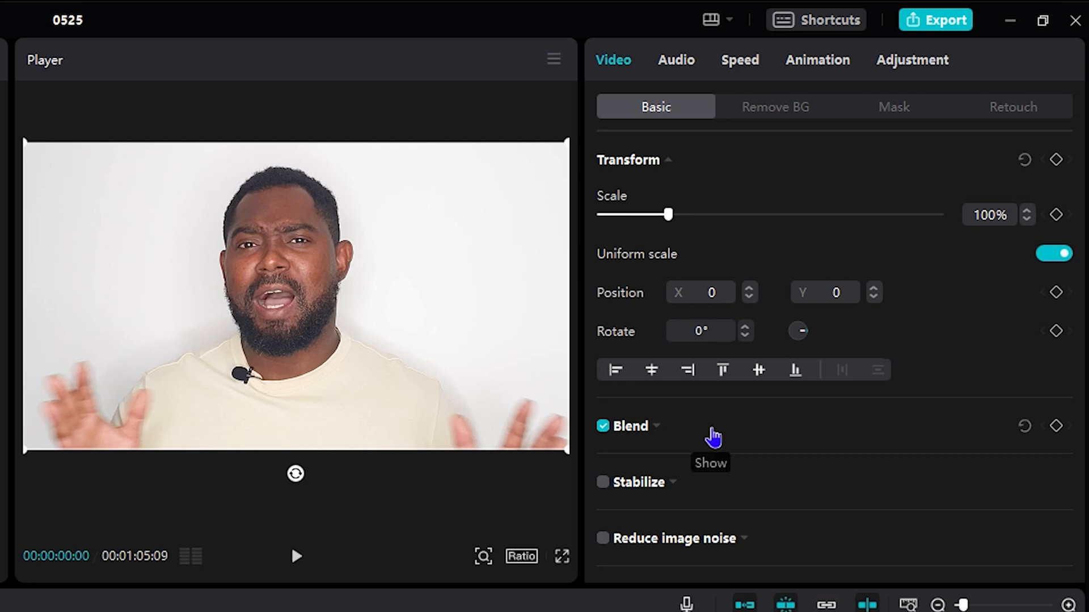
pyautogui.click(713, 436)
pyautogui.scroll(-3, 826, 389)
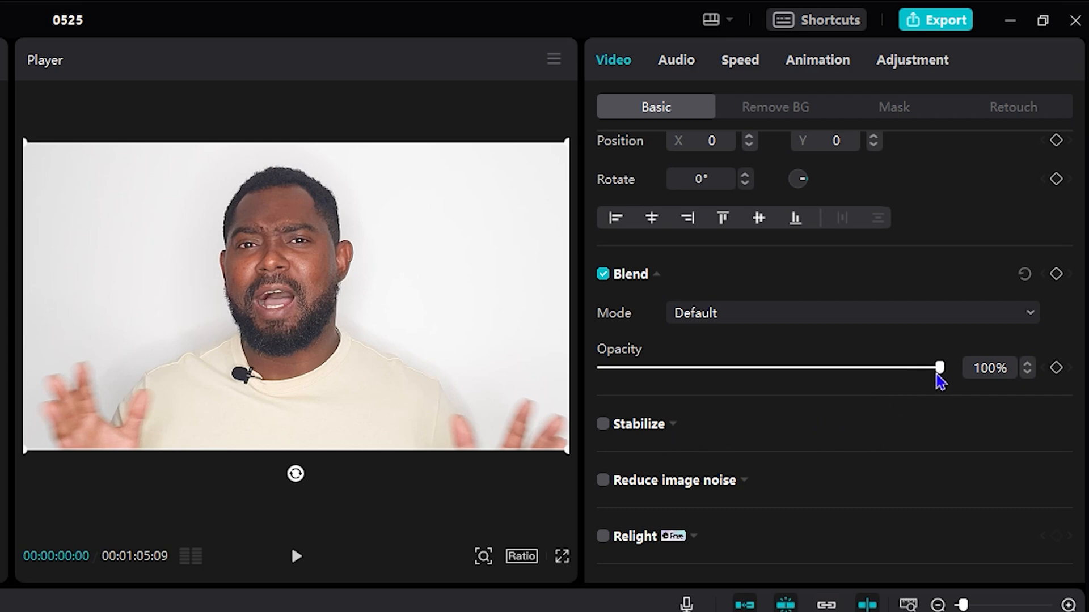
pyautogui.moveTo(937, 375); pyautogui.dragTo(580, 403)
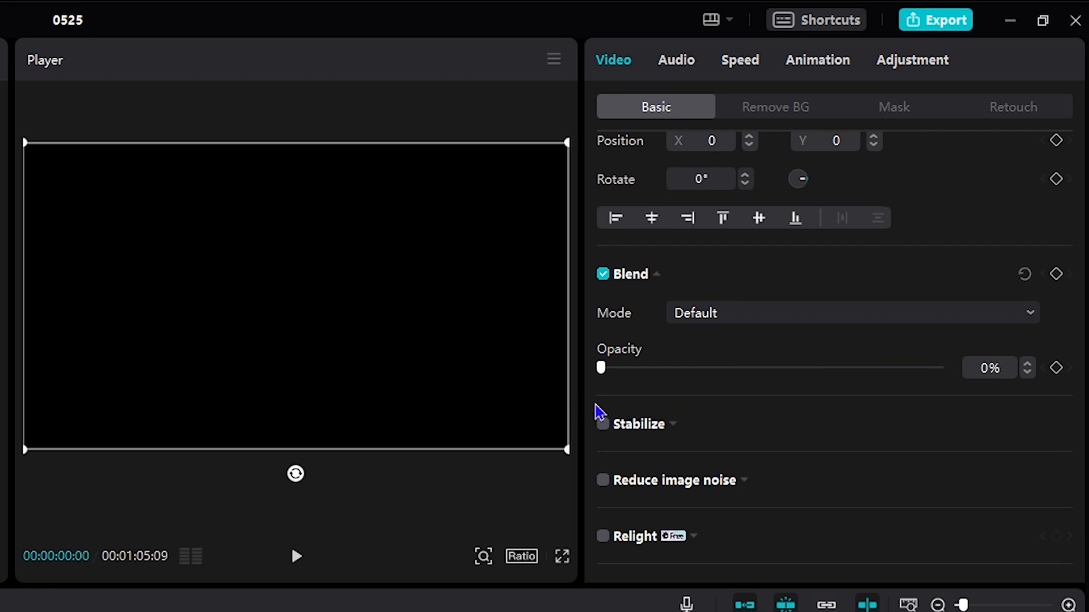
pyautogui.click(1059, 370)
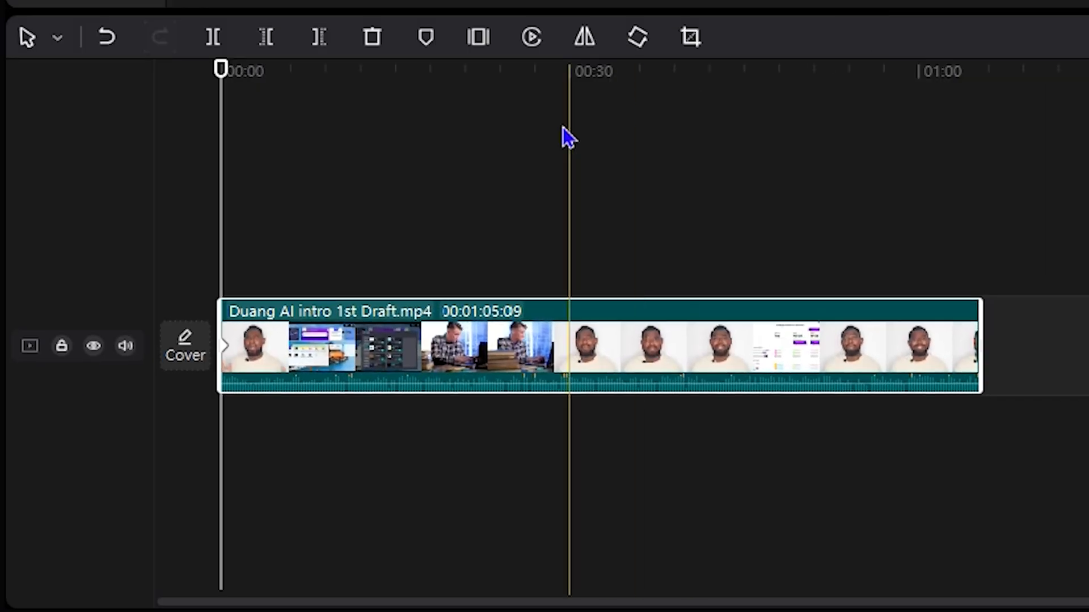
# - Move the playhead to 00:00:02:05 and set the clip's opacity to 100% to complete the fade-in
pyautogui.moveTo(230, 229); pyautogui.dragTo(247, 236)
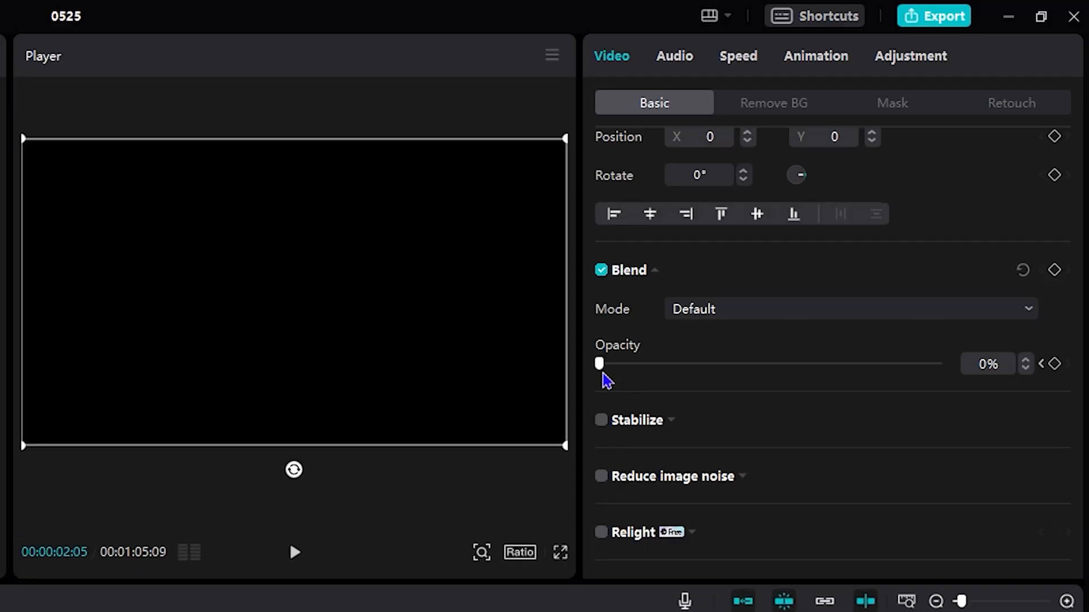
pyautogui.moveTo(602, 368); pyautogui.dragTo(986, 412)
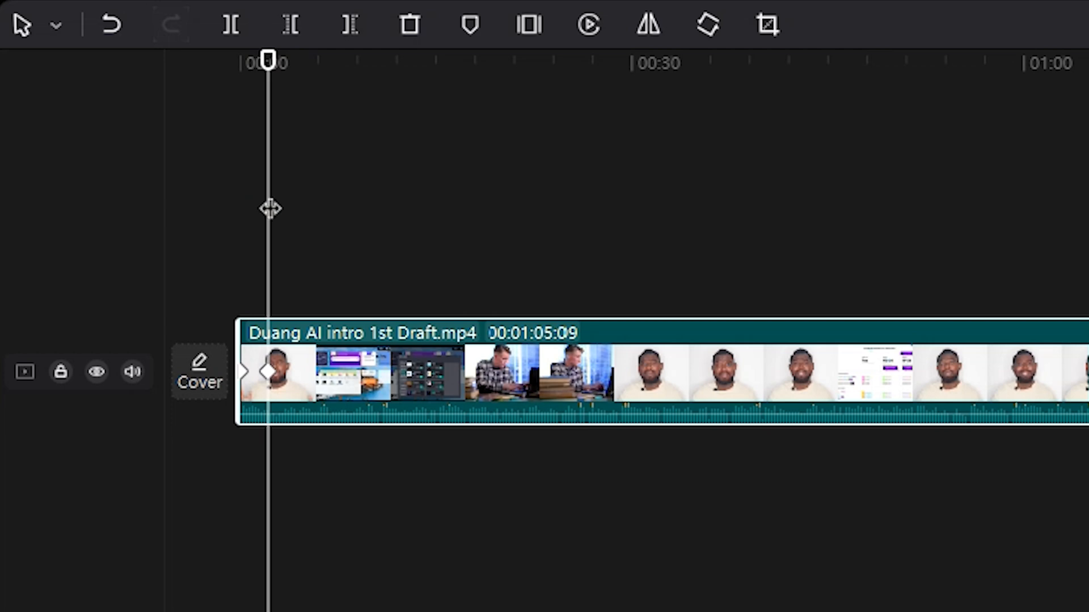
# - Play the clip from its start for a few seconds to check the fade-in
pyautogui.moveTo(270, 208); pyautogui.dragTo(190, 210)
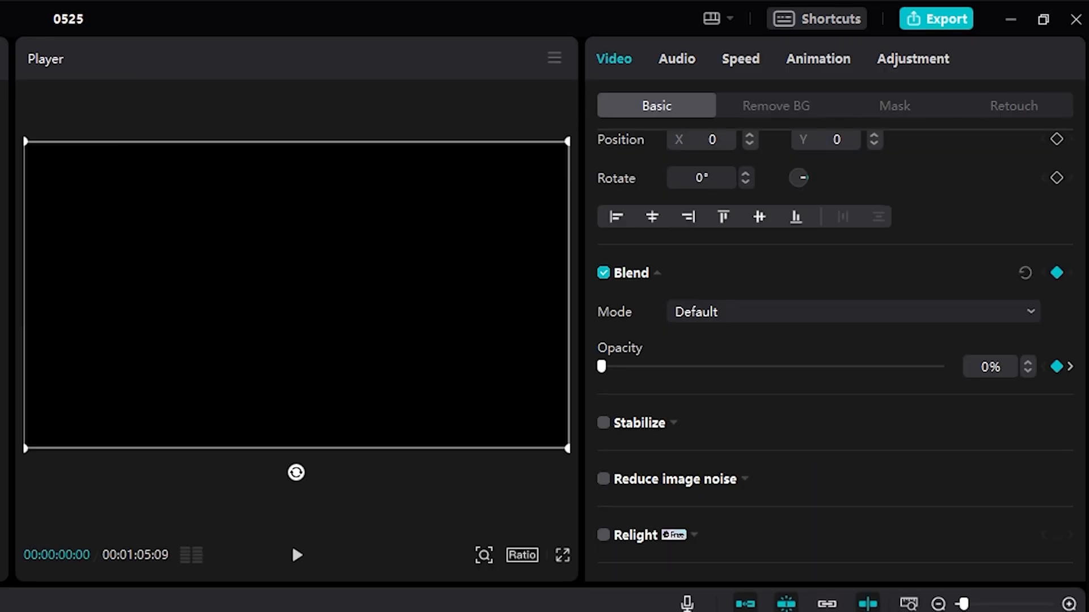
pyautogui.press('space')
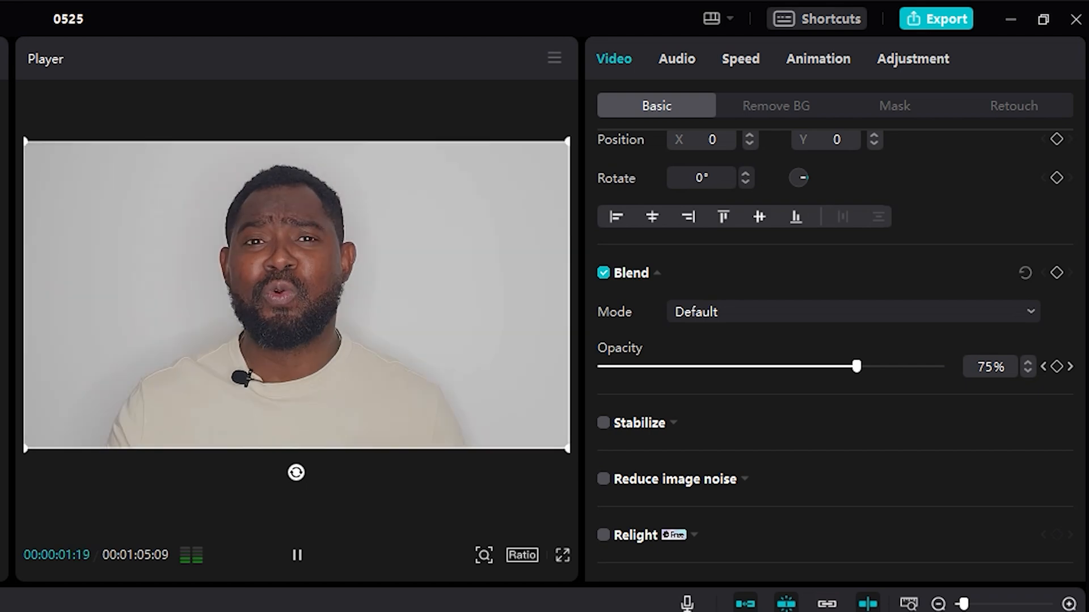
pyautogui.click(292, 546)
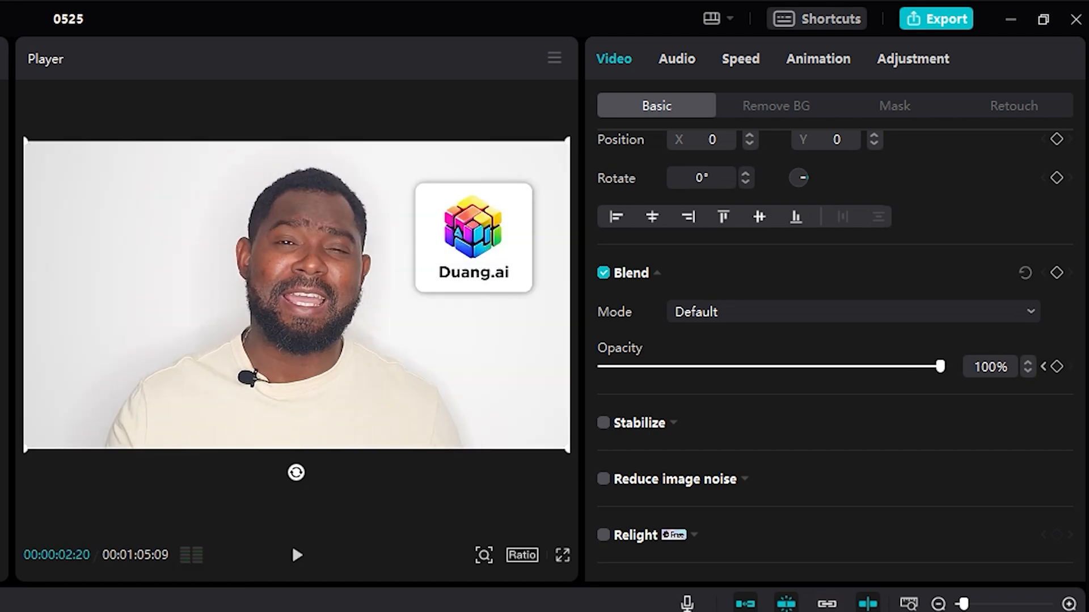
pyautogui.press('Home')
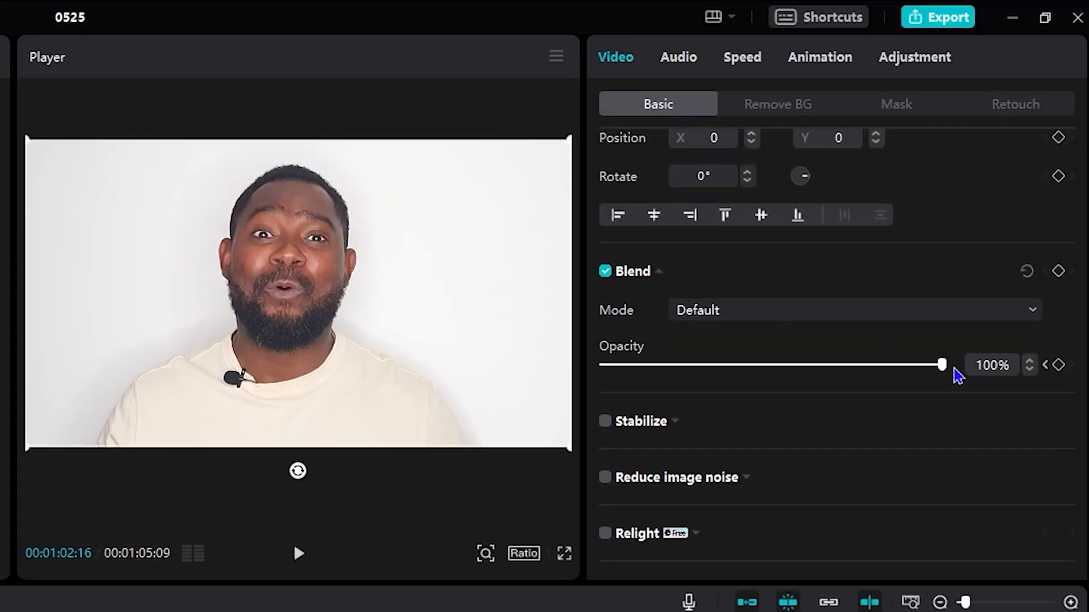
# - Keyframe a fade-out by adding a 100% opacity keyframe at 00:01:02:16 and setting opacity to 0% at the clip's end
pyautogui.click(1059, 366)
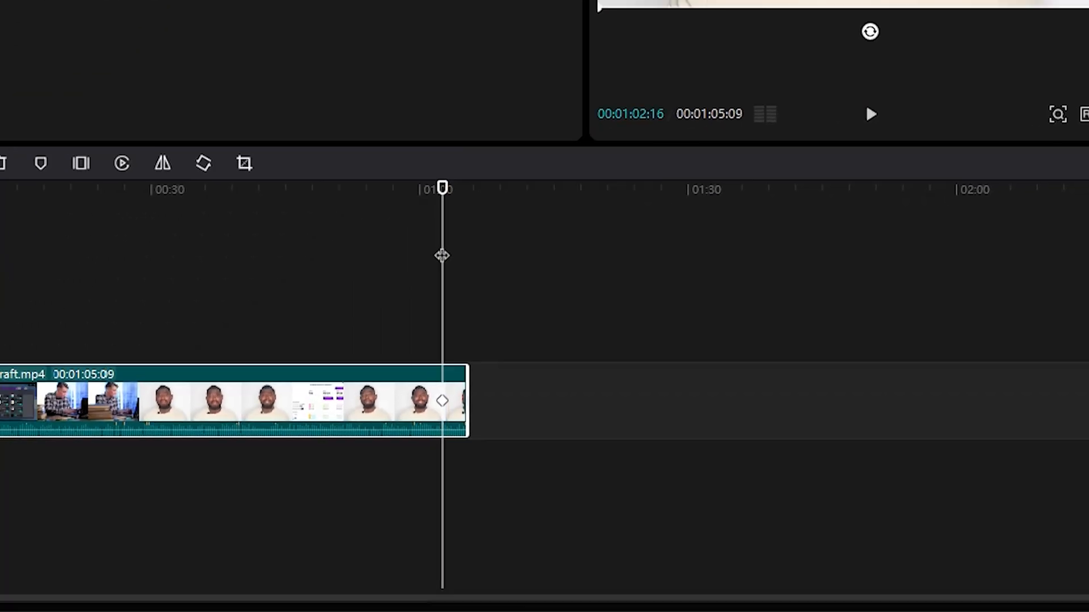
pyautogui.moveTo(443, 255); pyautogui.dragTo(466, 260)
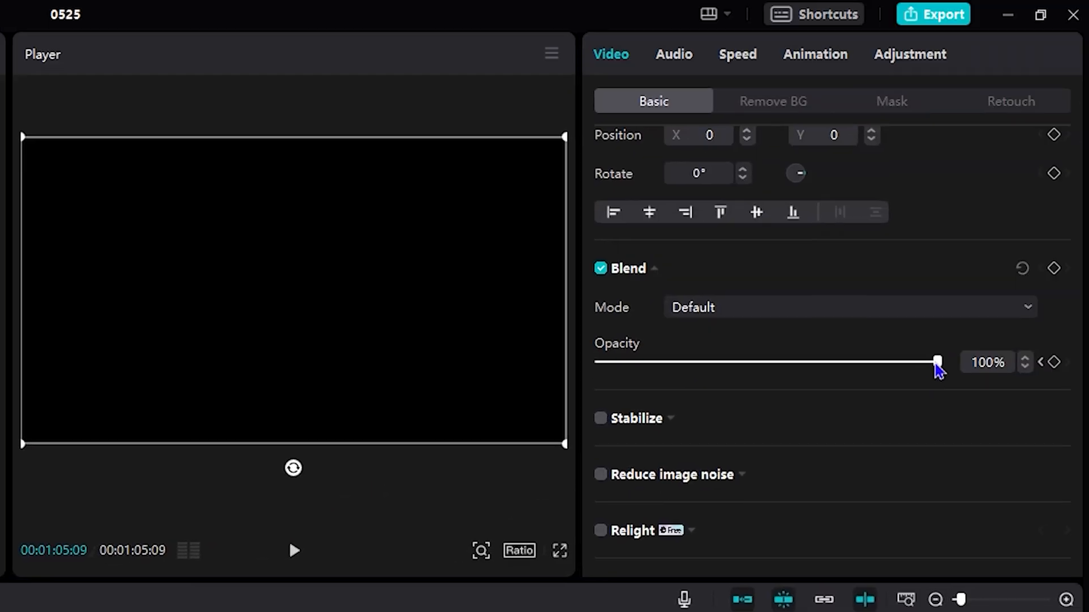
pyautogui.moveTo(936, 365); pyautogui.dragTo(588, 378)
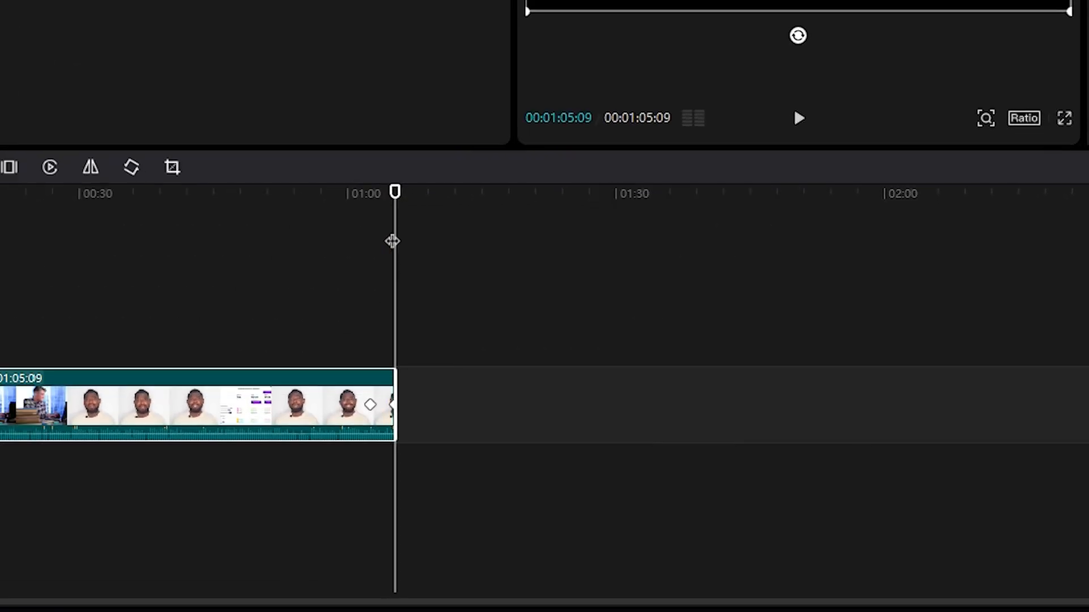
# - Play the end of the clip from 00:01:01:19 to check the fade-out
pyautogui.moveTo(393, 241); pyautogui.dragTo(357, 250)
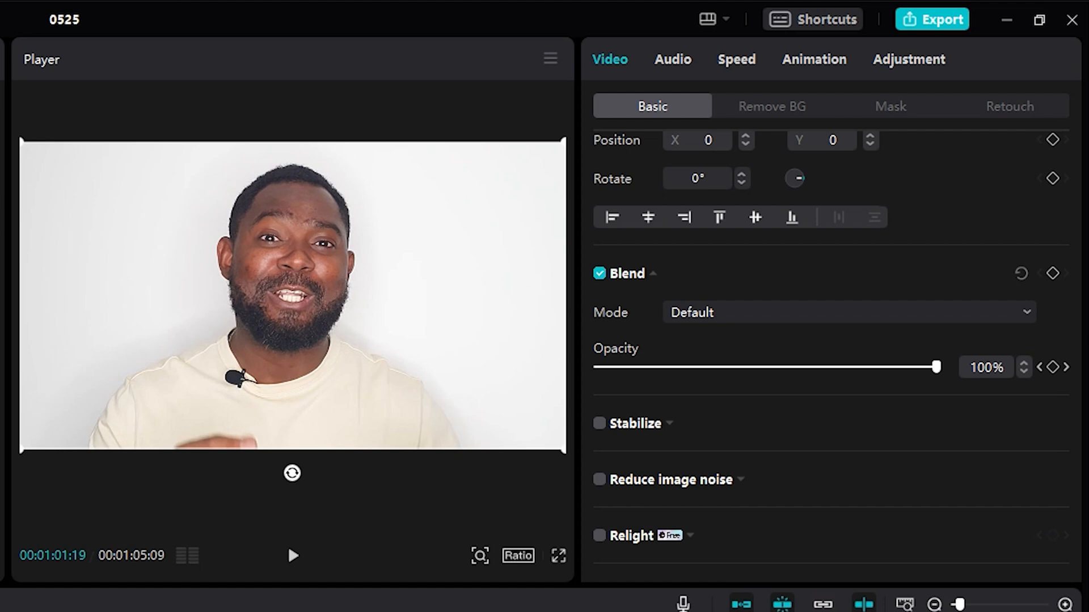
pyautogui.press('space')
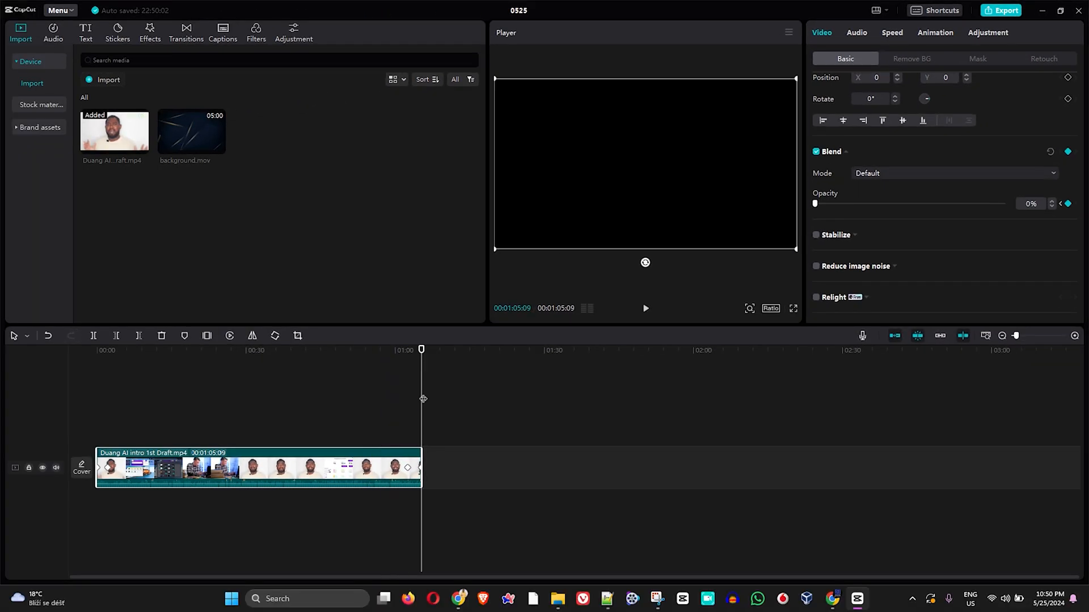
pyautogui.moveTo(422, 399); pyautogui.dragTo(446, 472)
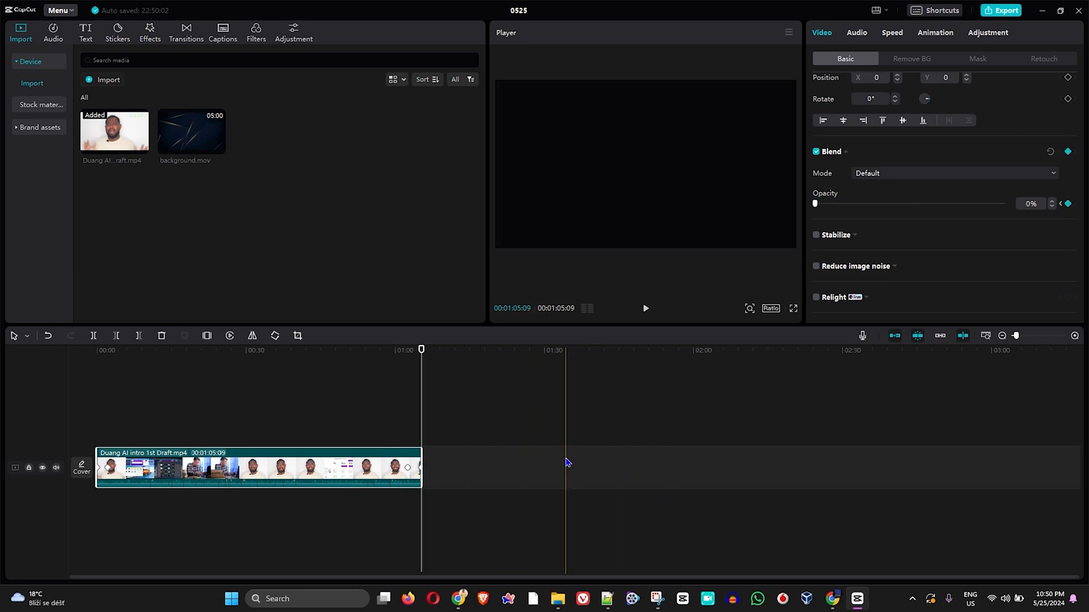